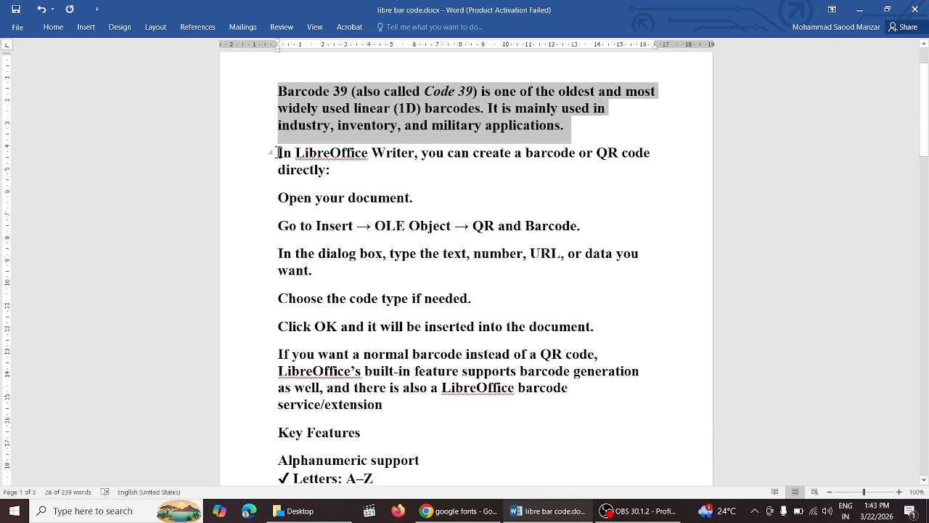
Step: Read the article's instructions for inserting a barcode via Insert → OLE Object
left_click_drag(278, 153, 331, 175)
left_click_drag(282, 197, 399, 205)
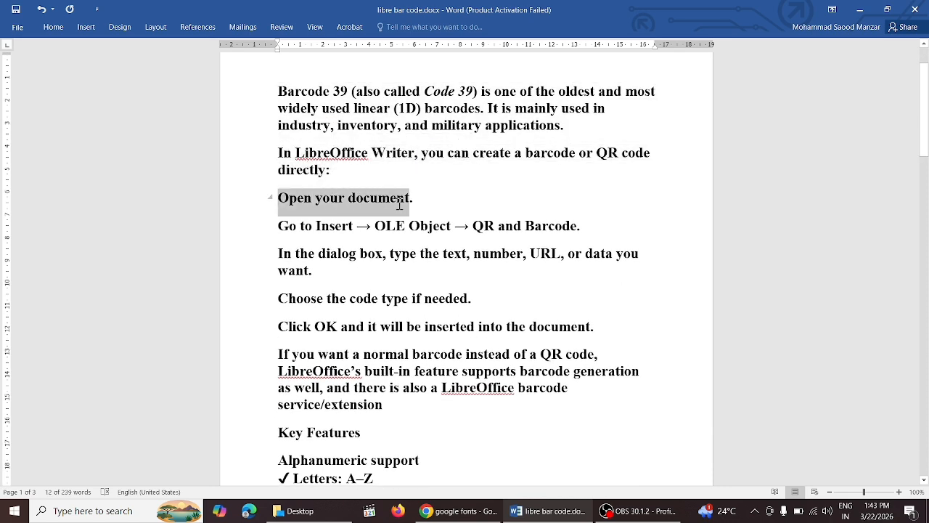
left_click_drag(280, 227, 595, 239)
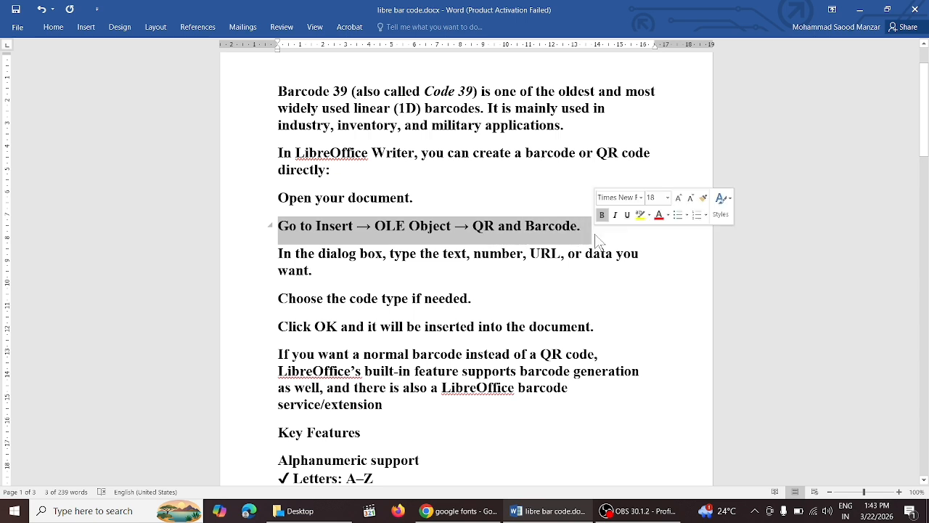
left_click_drag(279, 254, 320, 270)
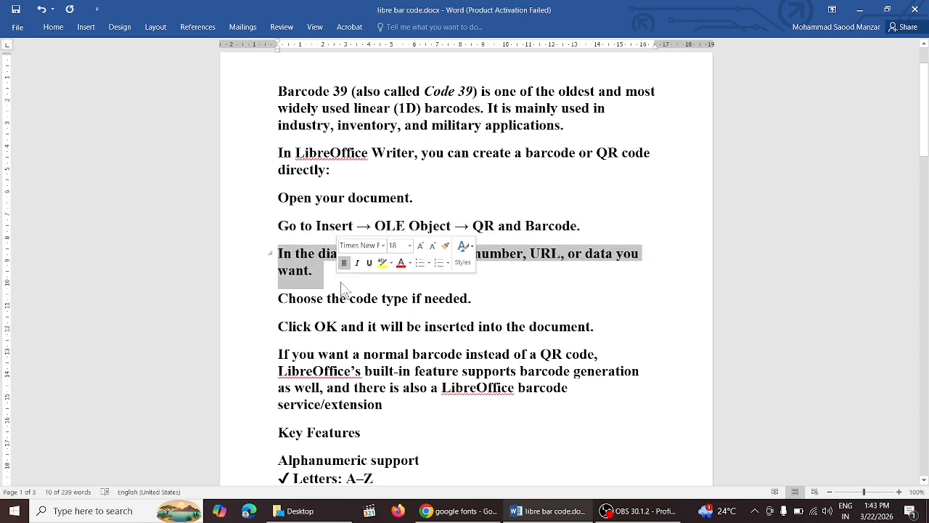
left_click_drag(278, 298, 475, 303)
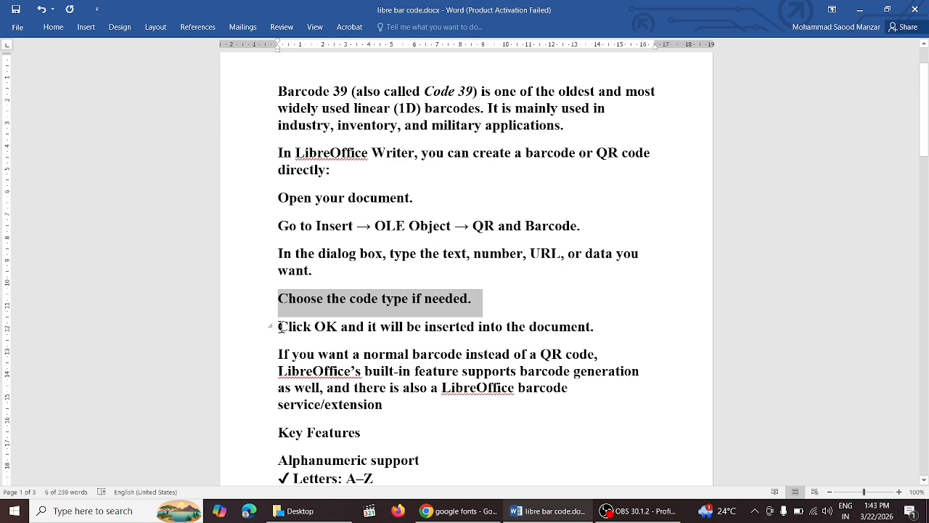
left_click_drag(280, 327, 598, 328)
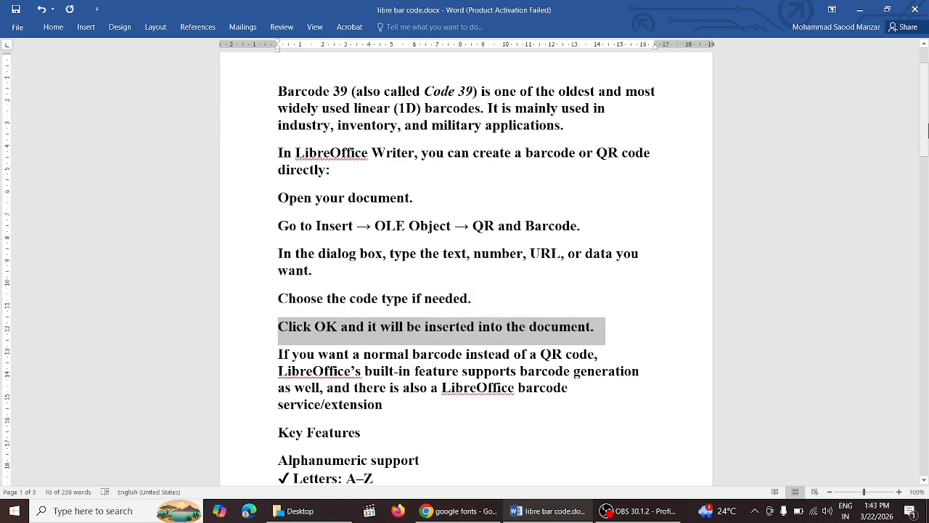
left_click_drag(926, 129, 925, 178)
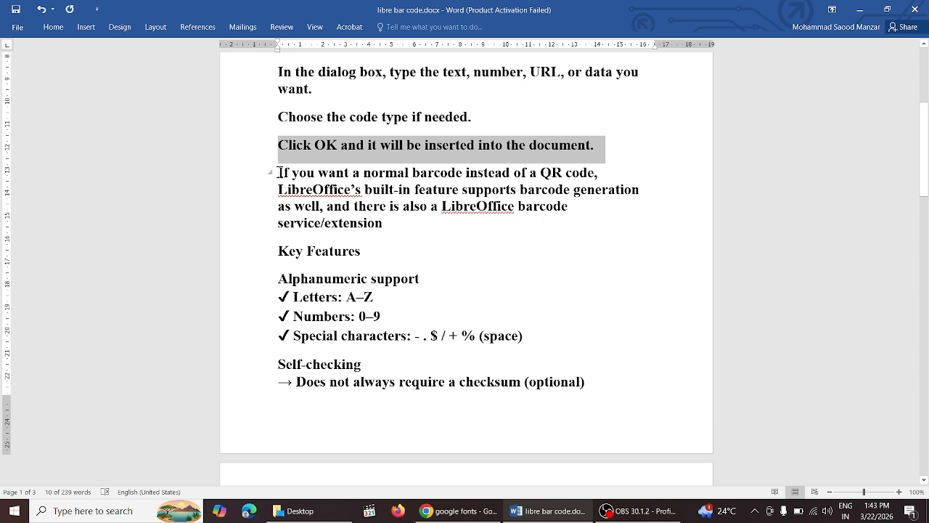
Step: Read the article's paragraph on normal barcodes and its Key Features section
left_click_drag(279, 173, 446, 215)
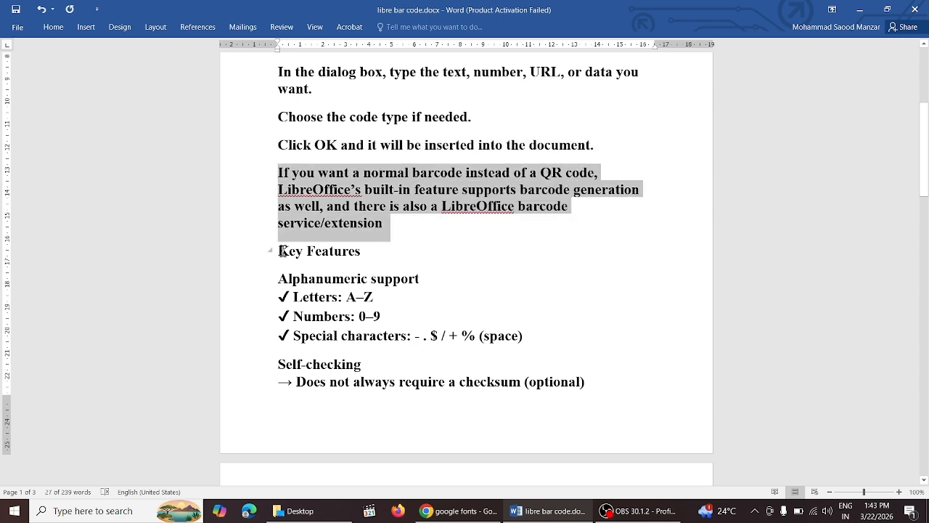
left_click_drag(280, 251, 363, 253)
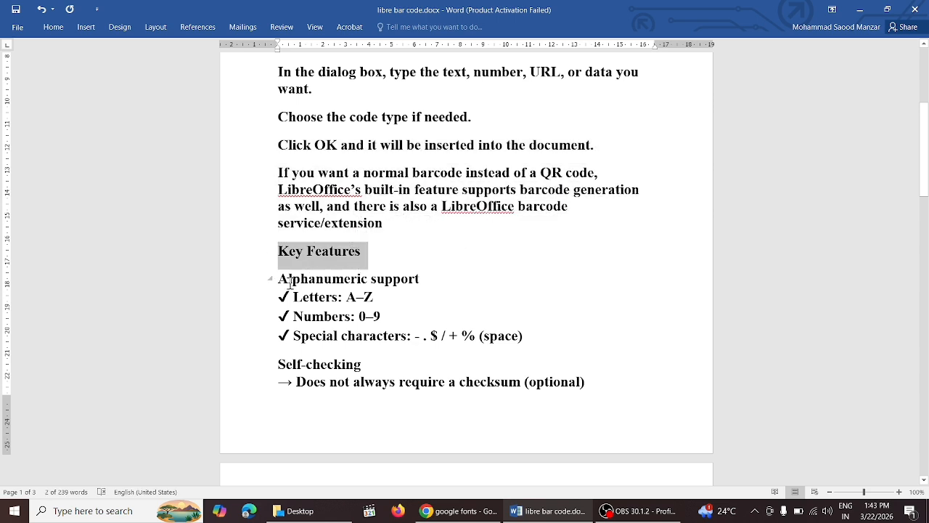
left_click_drag(290, 282, 543, 349)
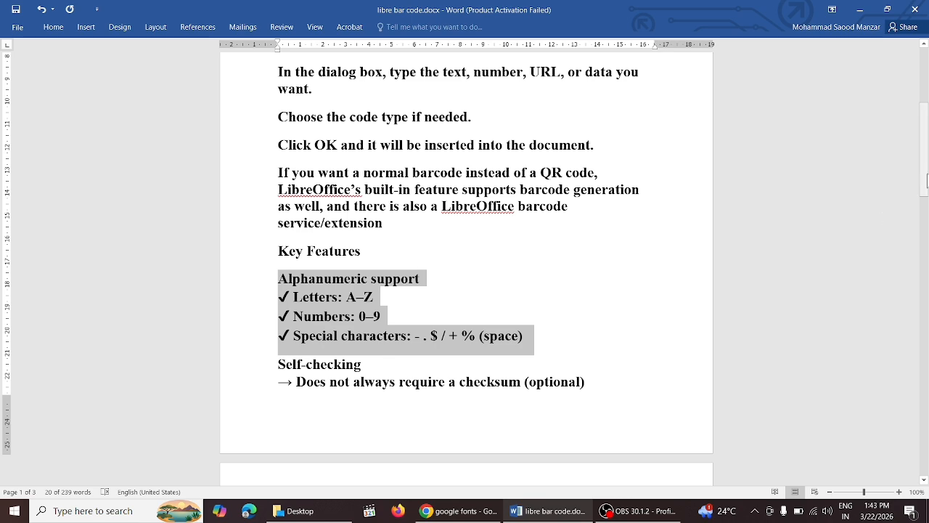
left_click_drag(926, 180, 927, 238)
left_click_drag(275, 130, 323, 149)
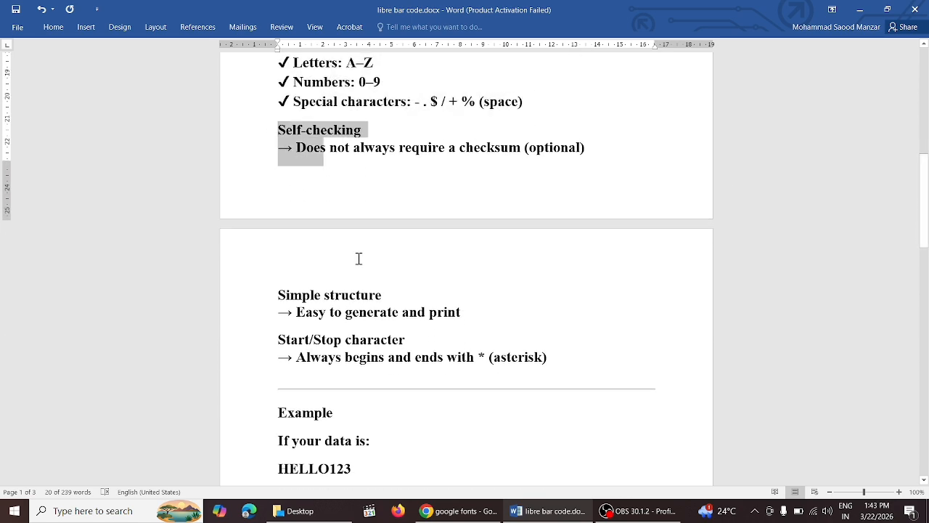
left_click_drag(359, 258, 569, 372)
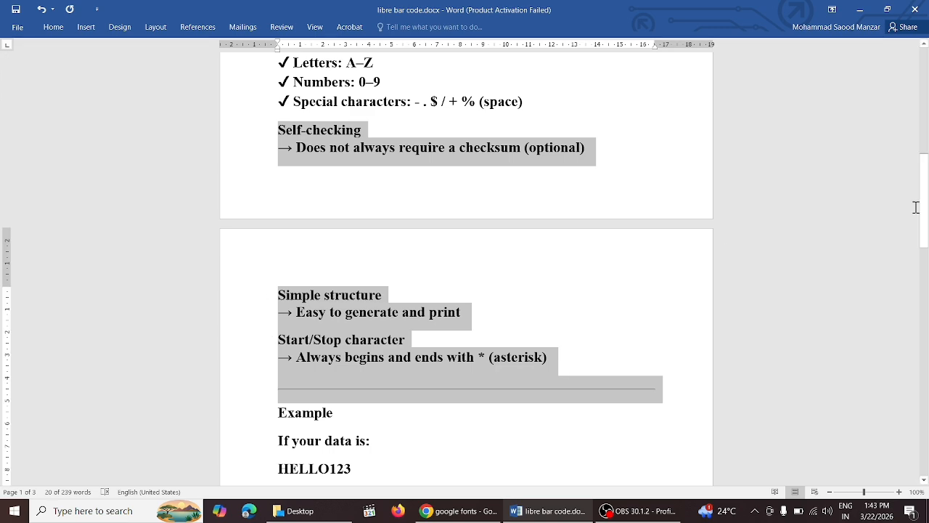
left_click_drag(926, 218, 926, 279)
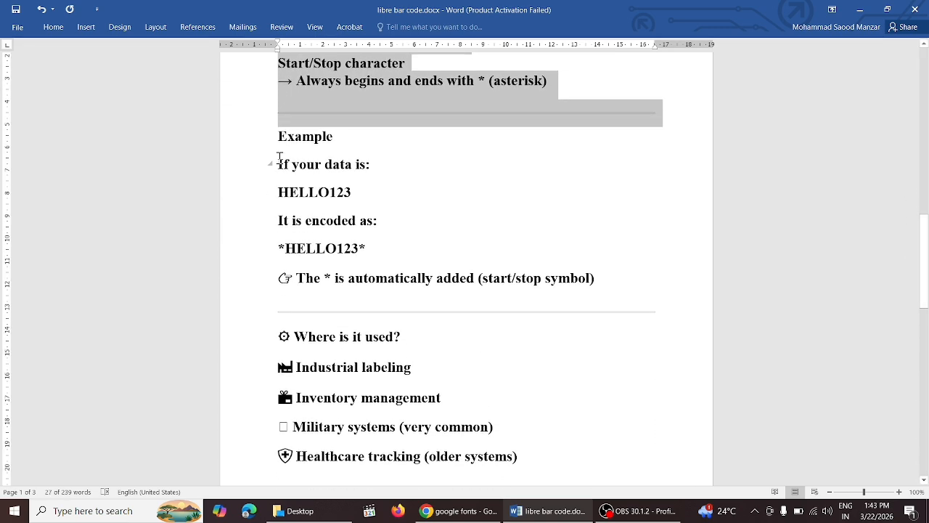
Step: Read the *HELLO123* encoding example, the automatic asterisk note, and the Limitations list
left_click_drag(279, 161, 373, 201)
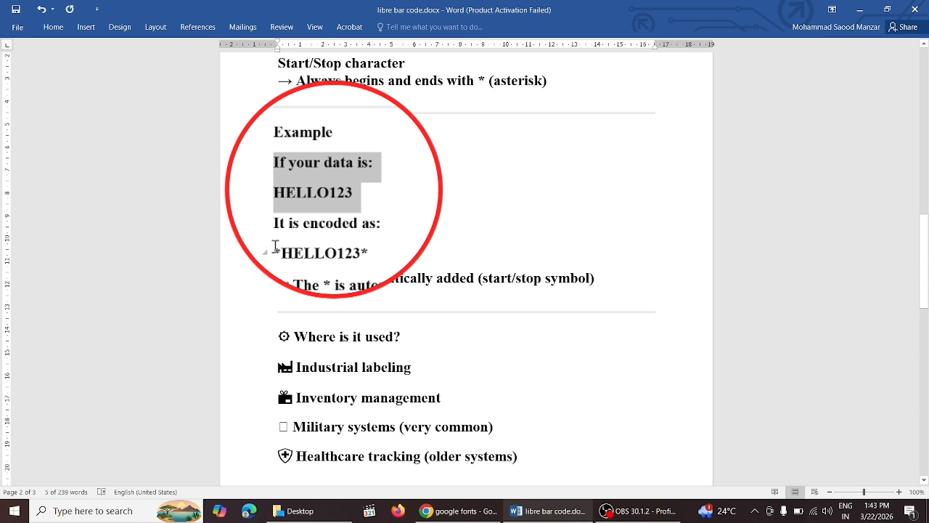
left_click_drag(269, 249, 378, 252)
left_click_drag(276, 278, 608, 312)
left_click_drag(281, 365, 524, 470)
left_click_drag(923, 276, 923, 355)
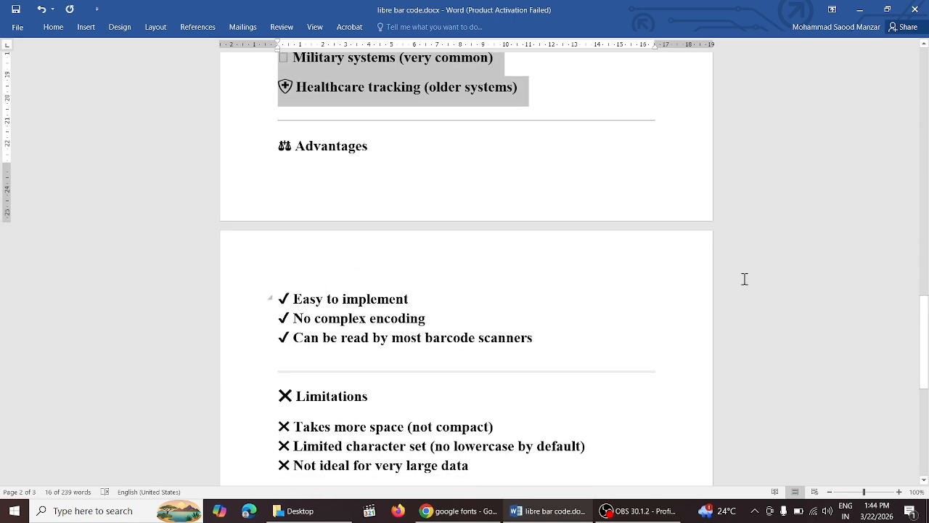
left_click_drag(924, 349, 924, 389)
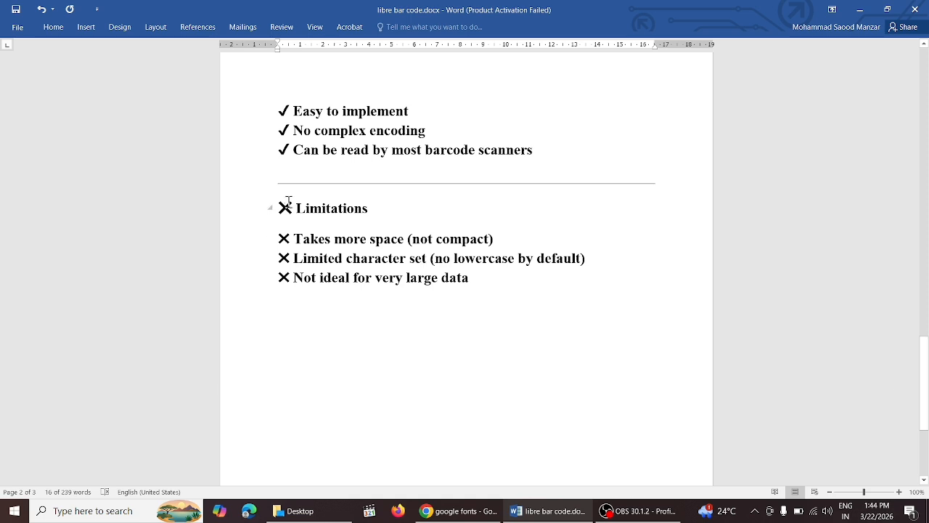
left_click_drag(276, 203, 492, 272)
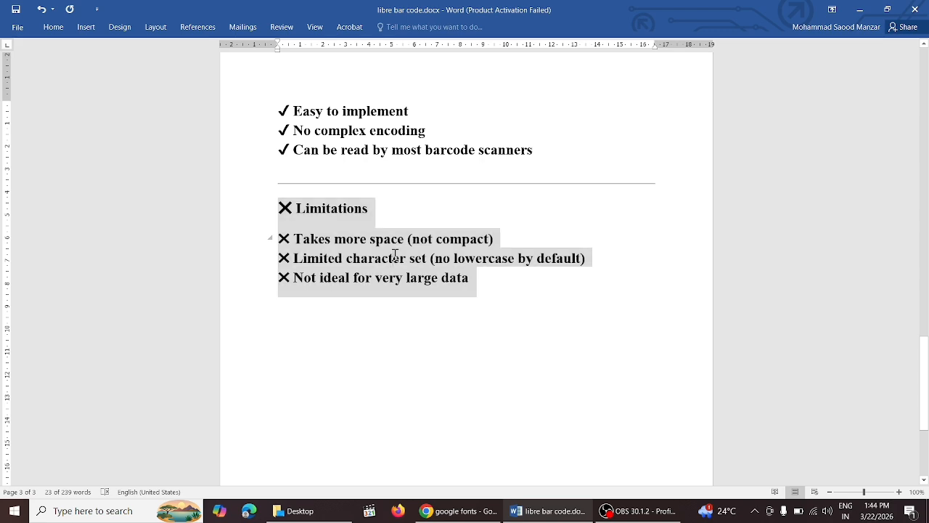
Step: In Chrome, search Google for 'google fonts' and open Google Fonts in a new tab
left_click(339, 254)
left_click(458, 510)
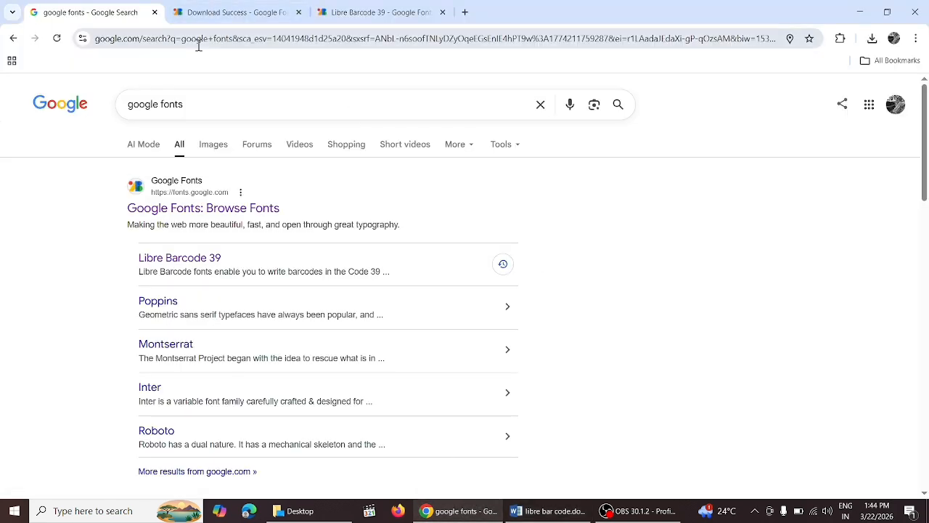
left_click(198, 45)
type("g")
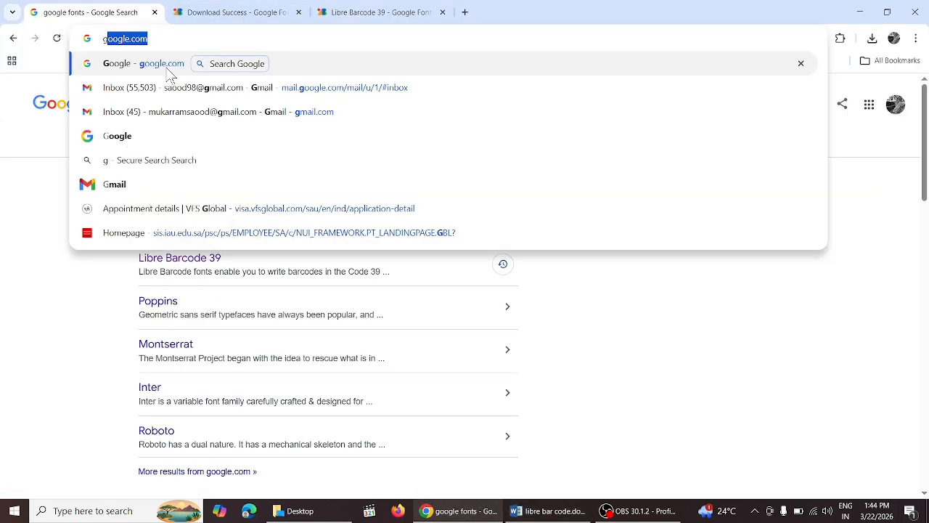
left_click(169, 69)
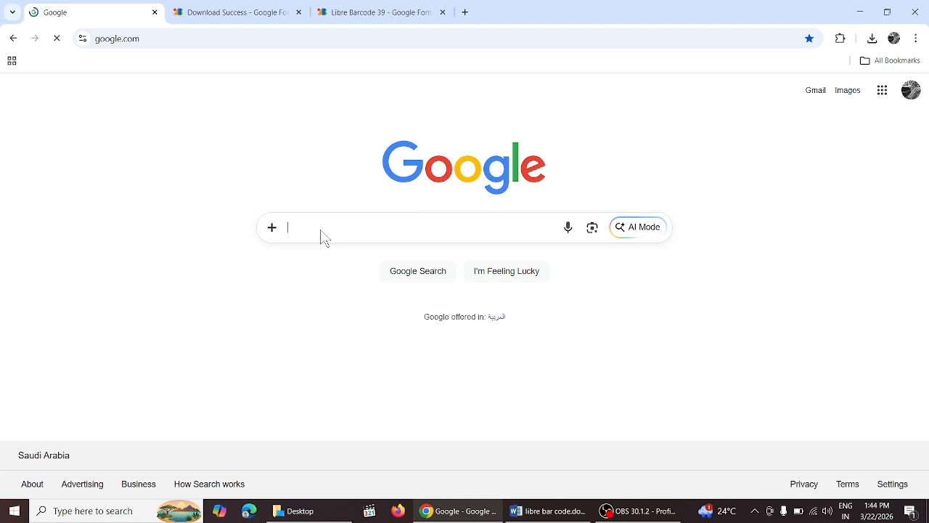
type("goo")
left_click(326, 261)
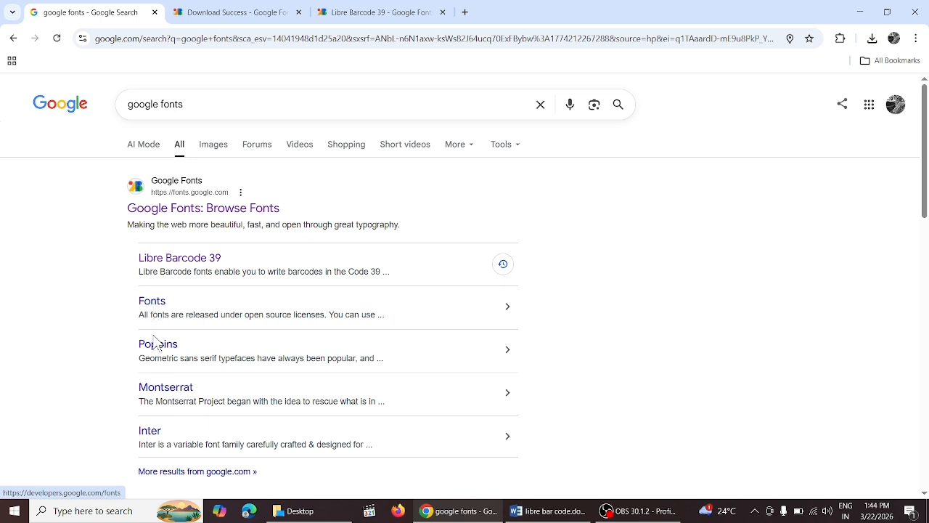
right_click(209, 215)
left_click(248, 232)
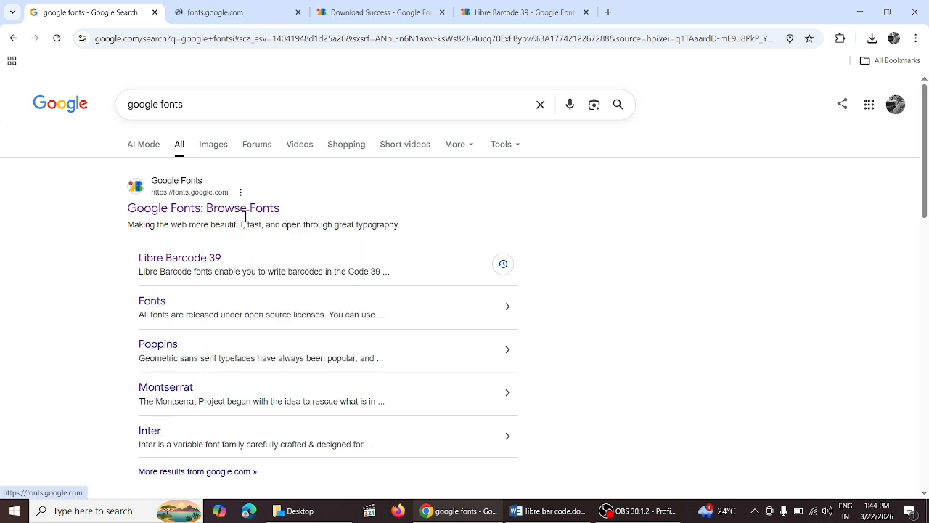
left_click(211, 8)
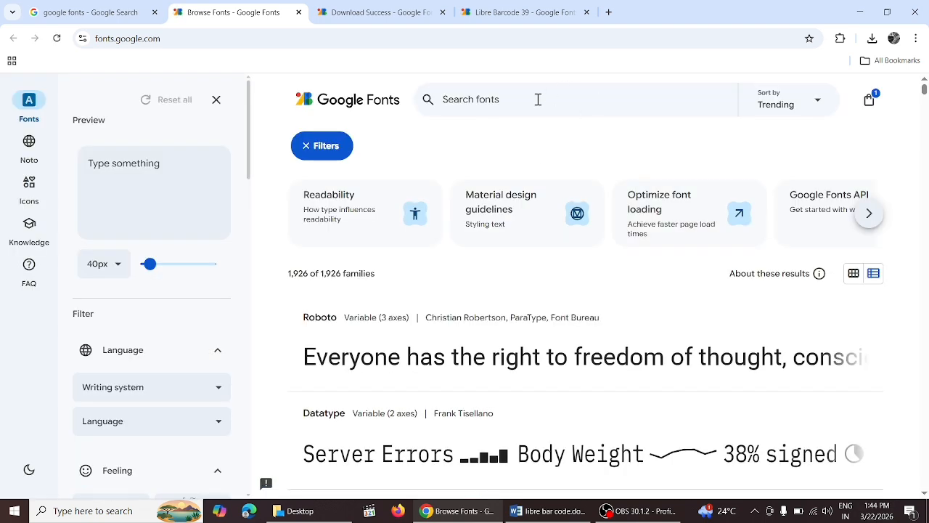
Step: Search Google Fonts for 'libre', open Libre Barcode 39, check its license, then return to Specimen
left_click(538, 99)
type("k")
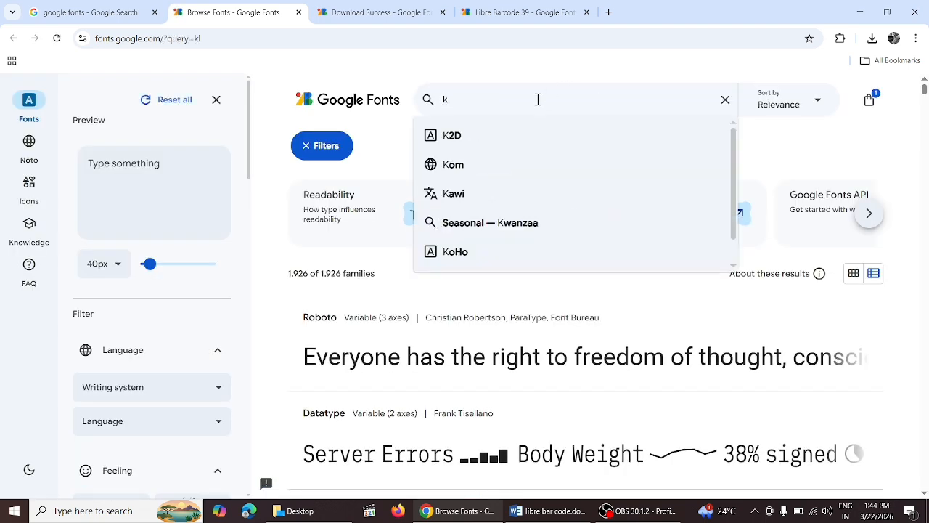
key("BackSpace")
type("libre")
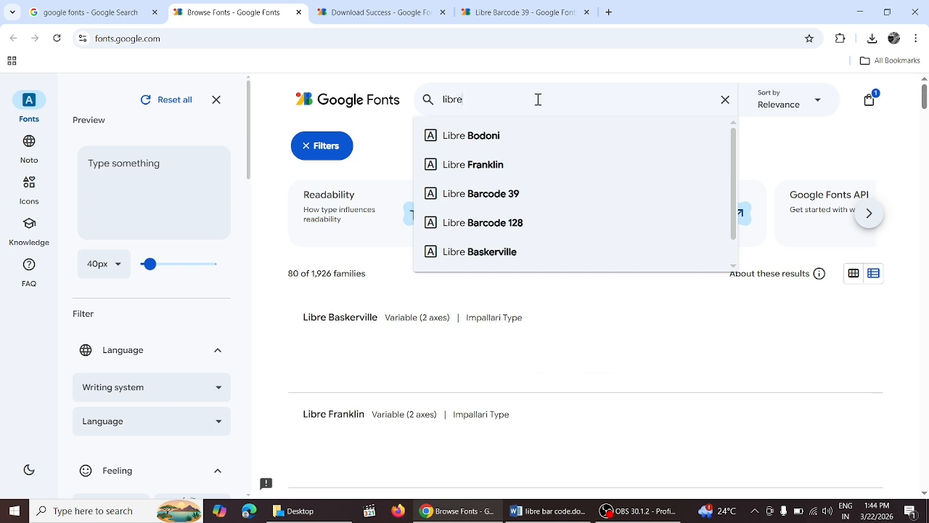
left_click(495, 195)
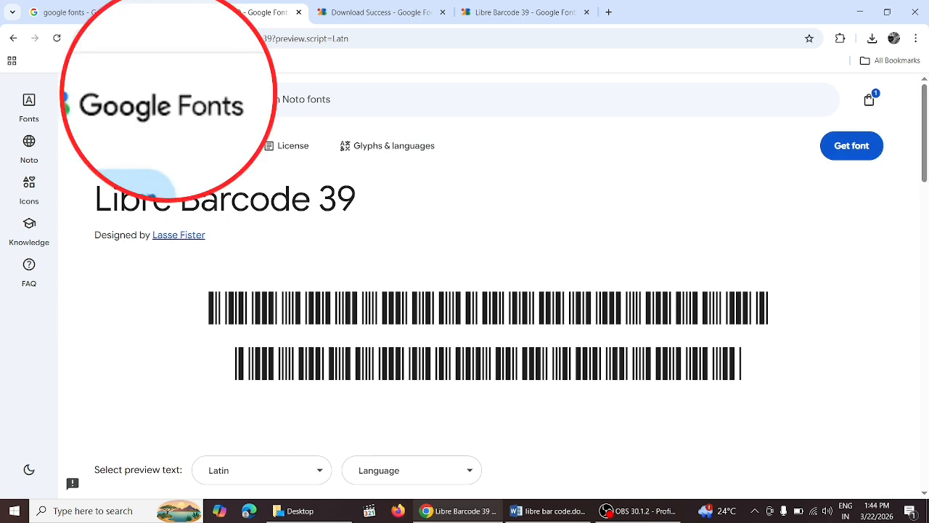
left_click(307, 158)
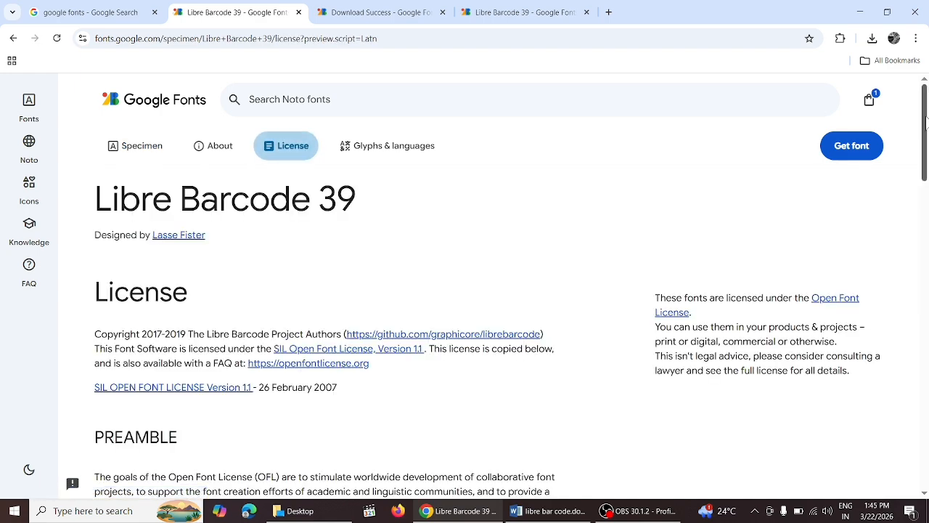
mouse_move(925, 120)
left_mouse_down()
mouse_move(922, 261)
mouse_move(920, 113)
left_mouse_up()
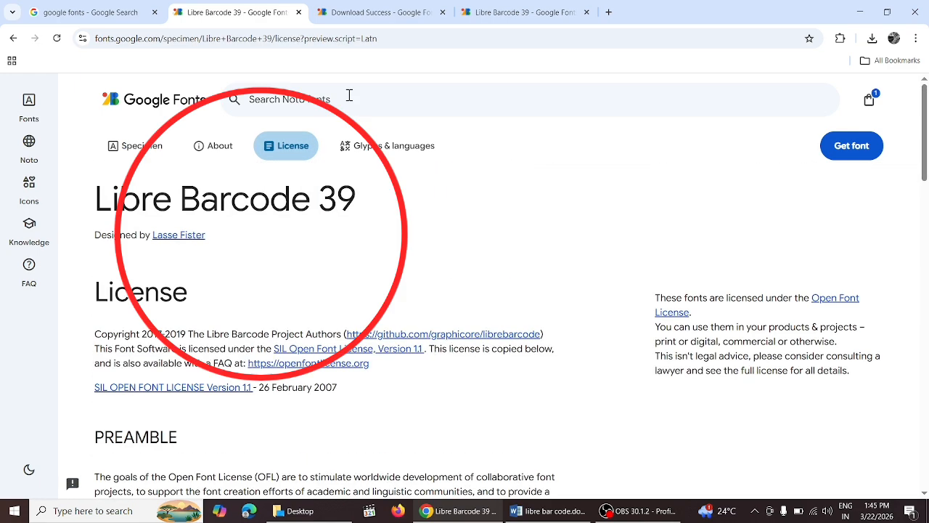
left_click(14, 38)
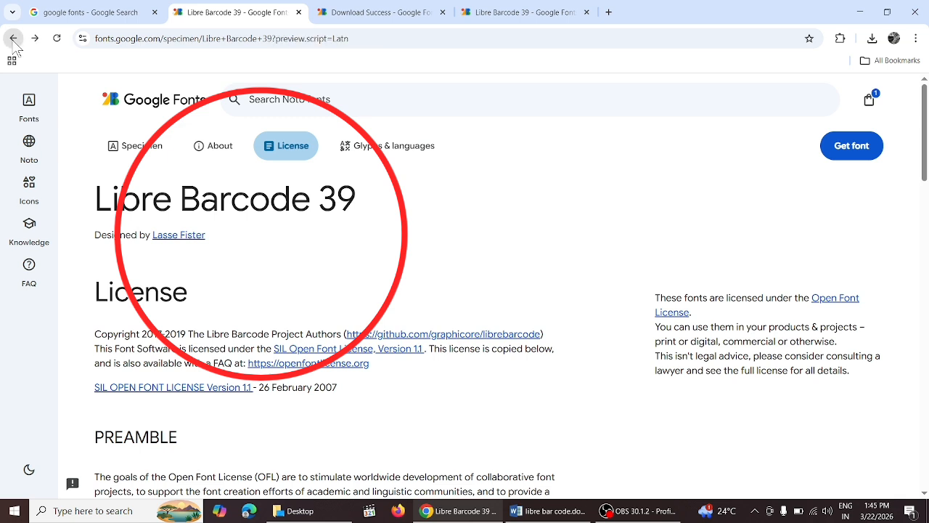
Step: Download the Libre Barcode 39 family zip and open its font file in WinRAR
left_click(842, 154)
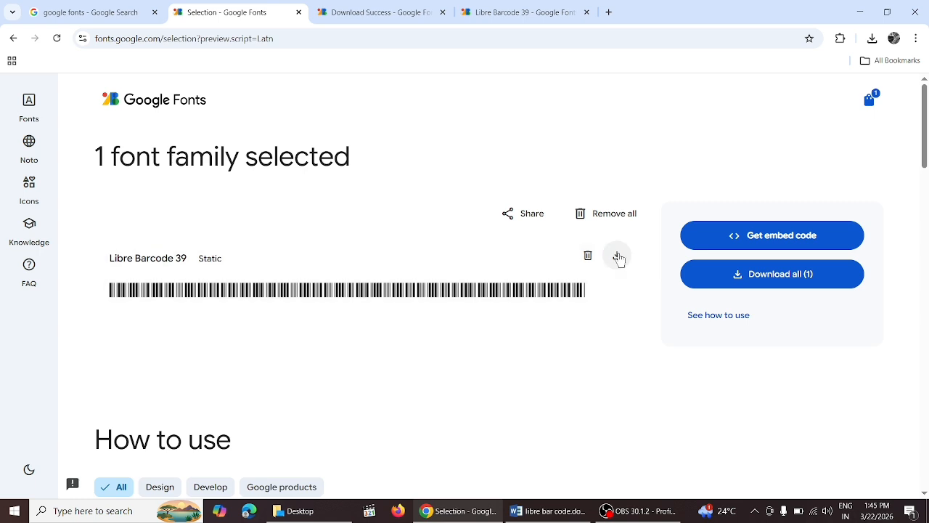
left_click(617, 256)
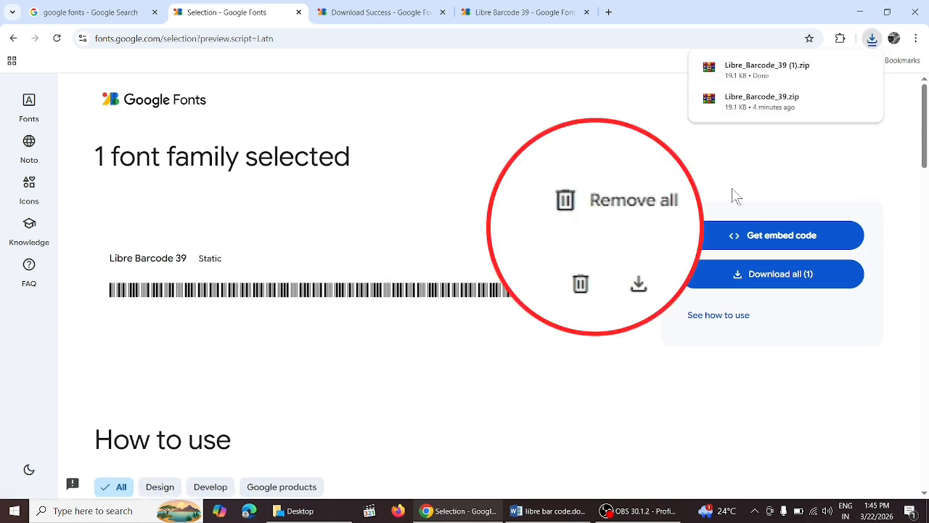
left_click(757, 72)
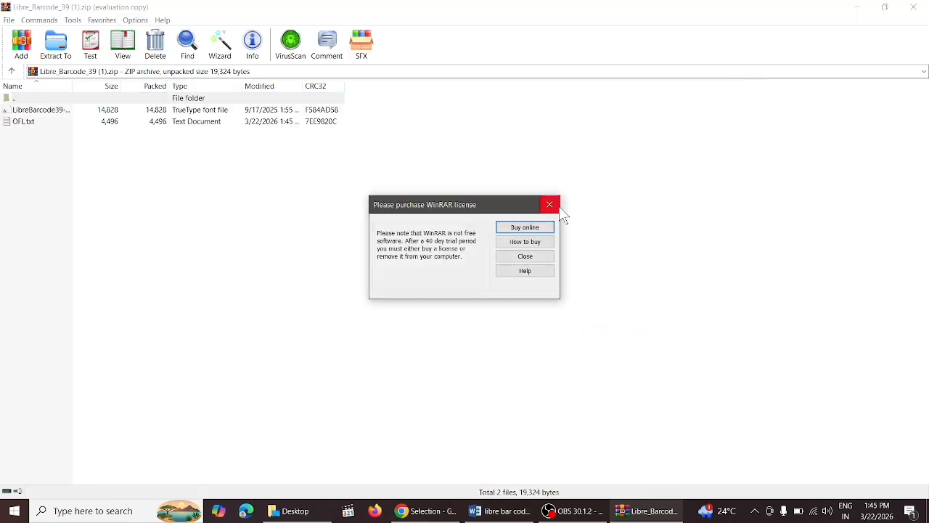
left_click(558, 207)
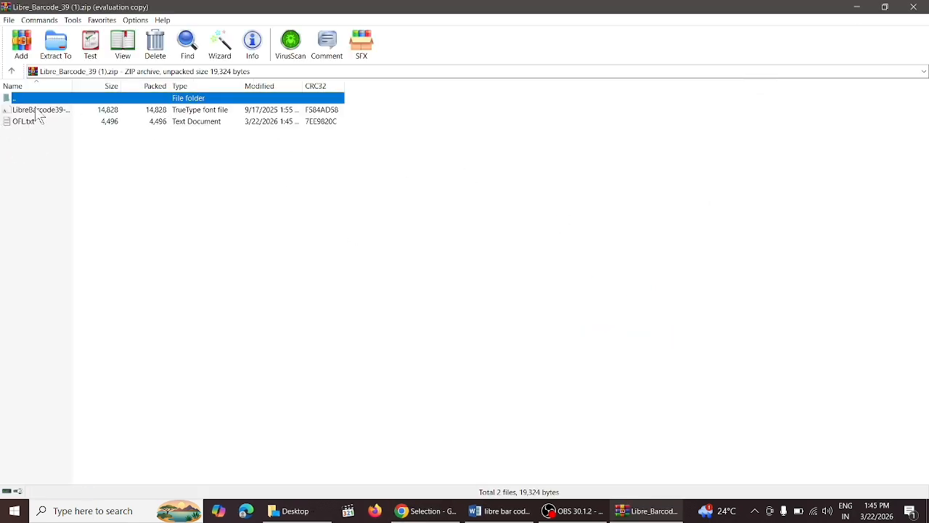
double_click(36, 113)
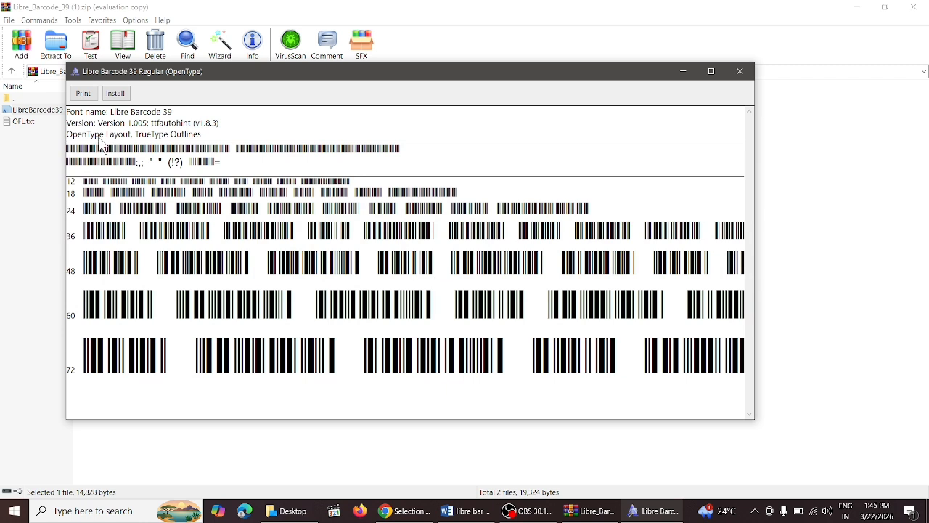
Step: Install Libre Barcode 39 Regular from Font Viewer and return to libre bar code.docx
left_click(117, 95)
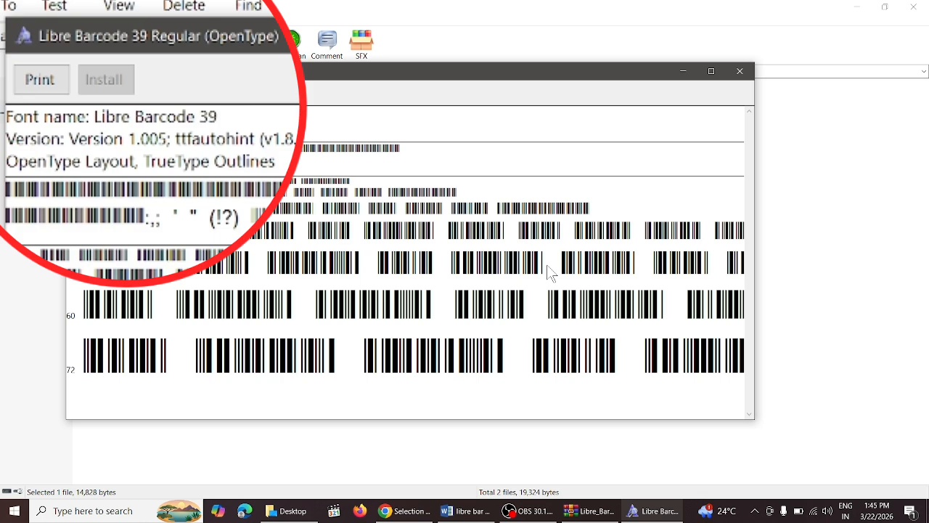
left_click(468, 512)
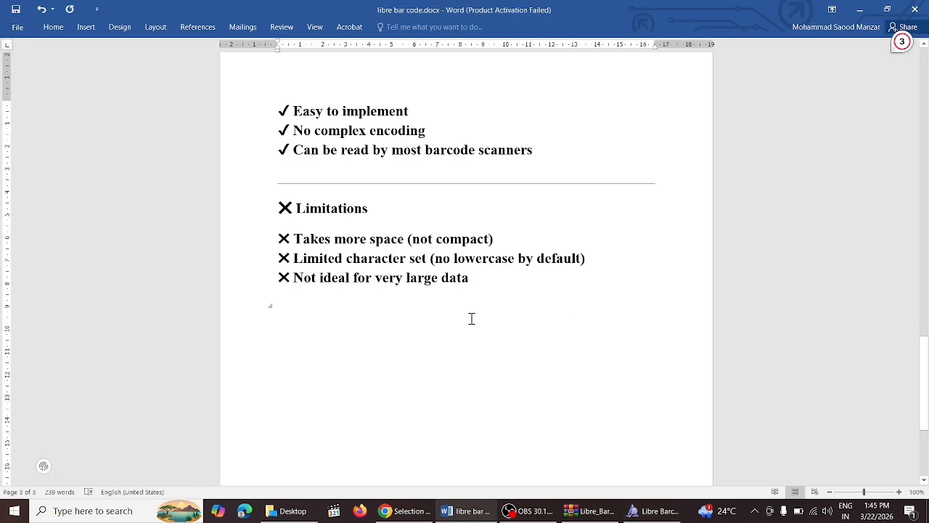
Step: Add blank lines until a fourth page starts, then type the person's full name at its top
key("Return")
key("Return")
key("Return")
key("Return")
key("Return")
key("Return")
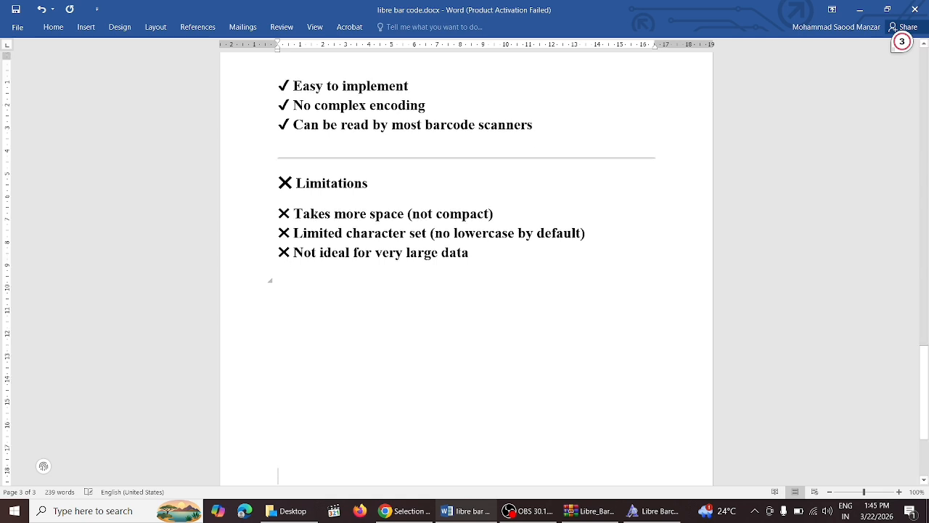
key("Return")
key("Return")
key("Return")
key("Return")
key("Return")
key("Return")
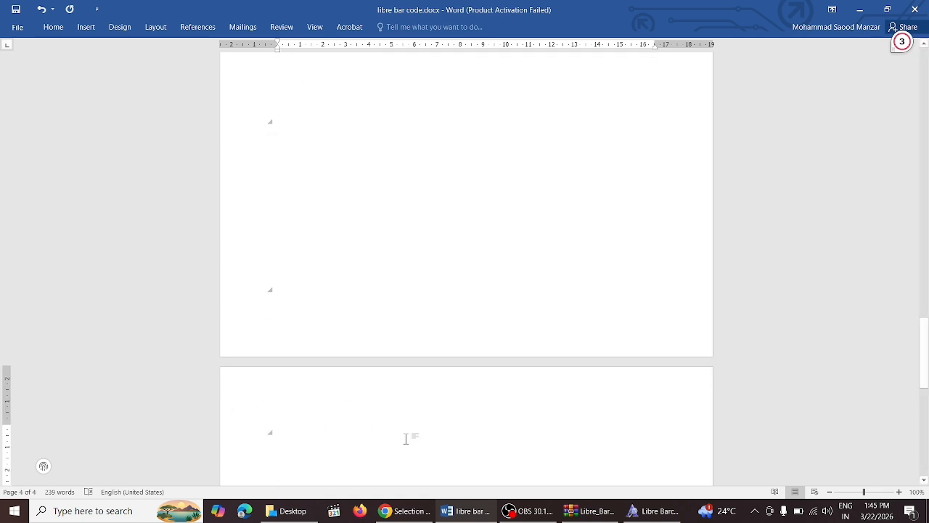
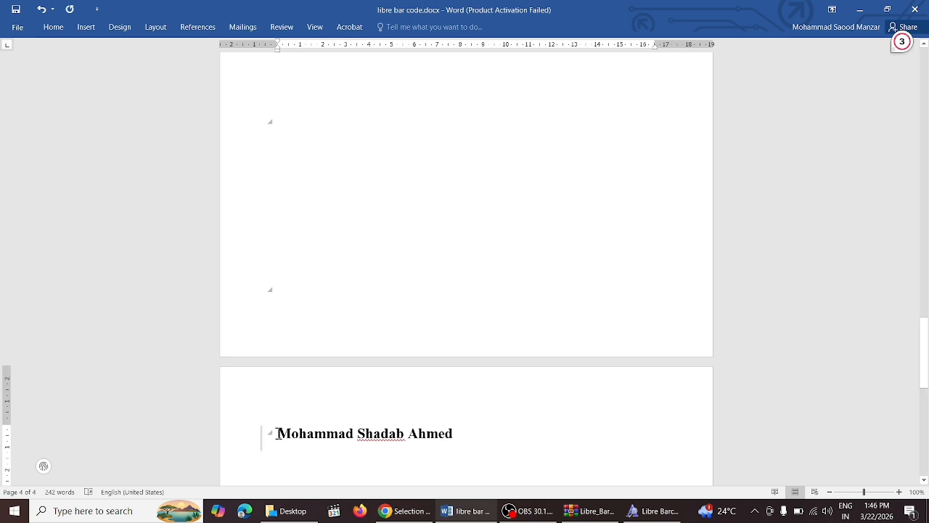
Step: Select the name line and apply Libre Barcode 39 from the Home font box
left_click_drag(276, 434, 484, 433)
left_click(57, 27)
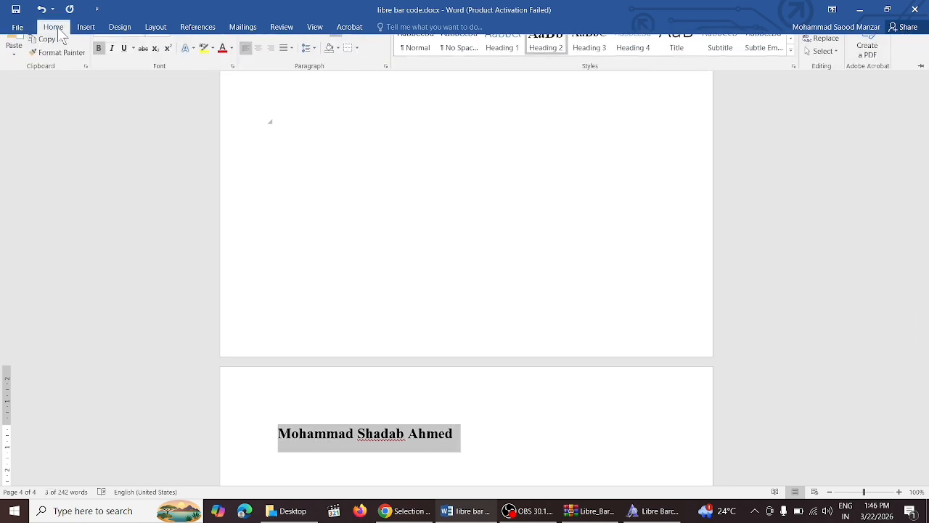
left_click(140, 47)
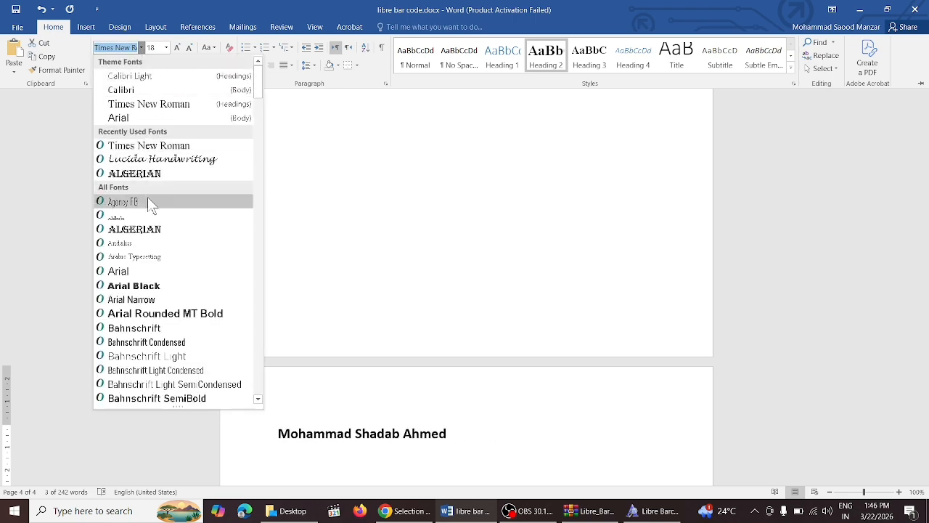
scroll(261, 148, "down", 10)
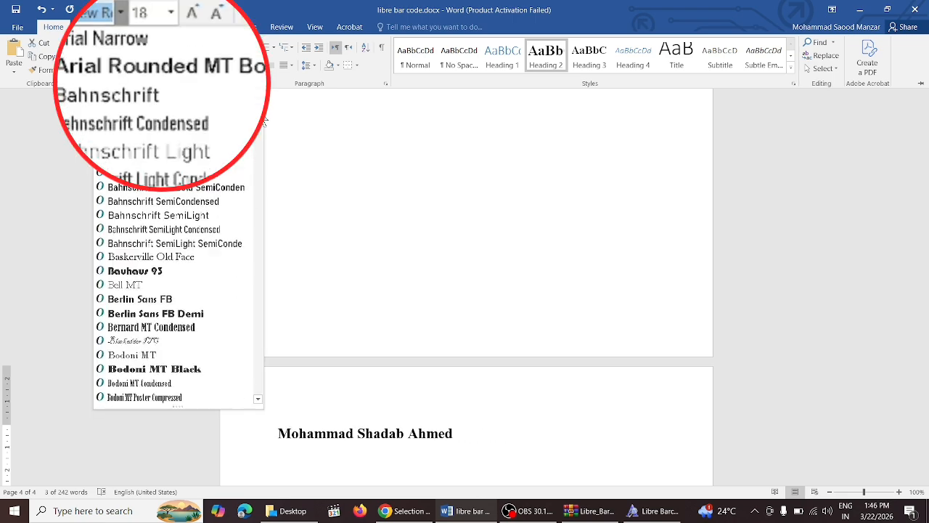
left_click_drag(261, 149, 230, 242)
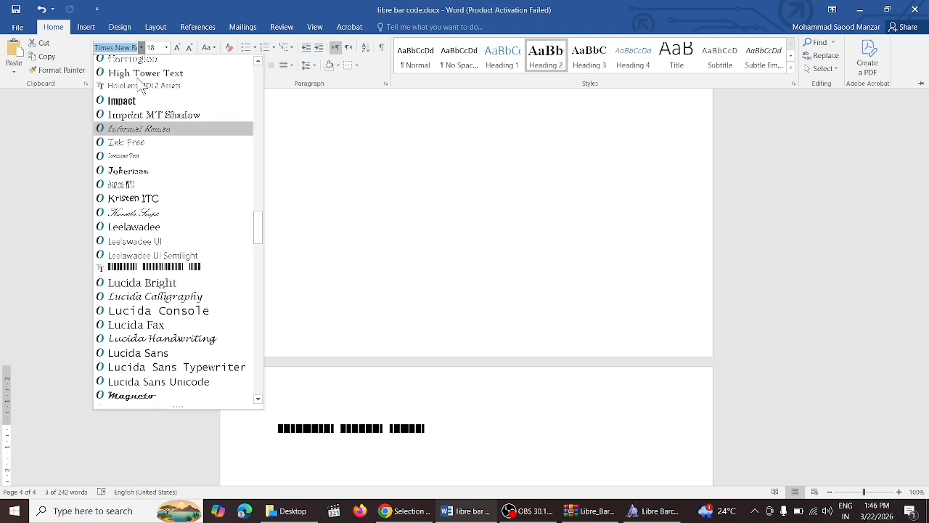
type("Libre Barcode")
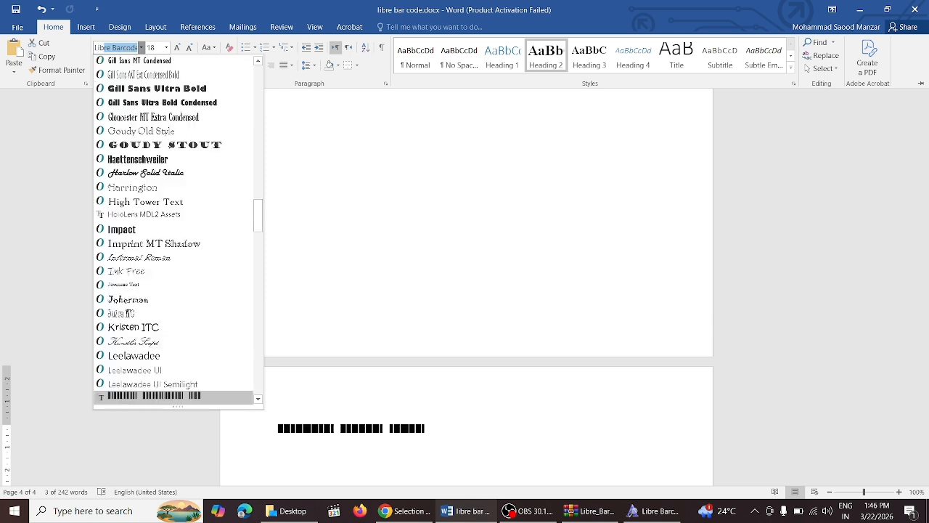
left_click(120, 50)
key("Return")
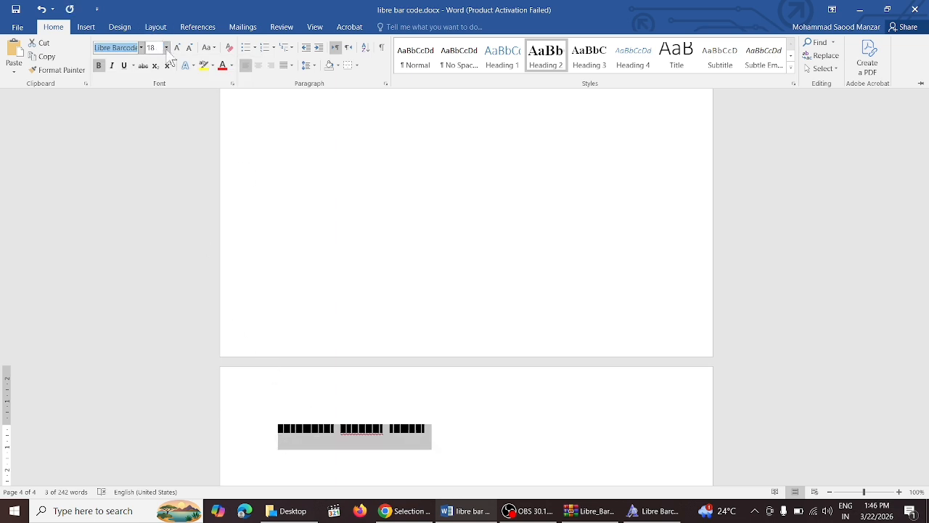
Step: Set the barcode name text to 24 pt and collapse the ribbon
left_click(166, 48)
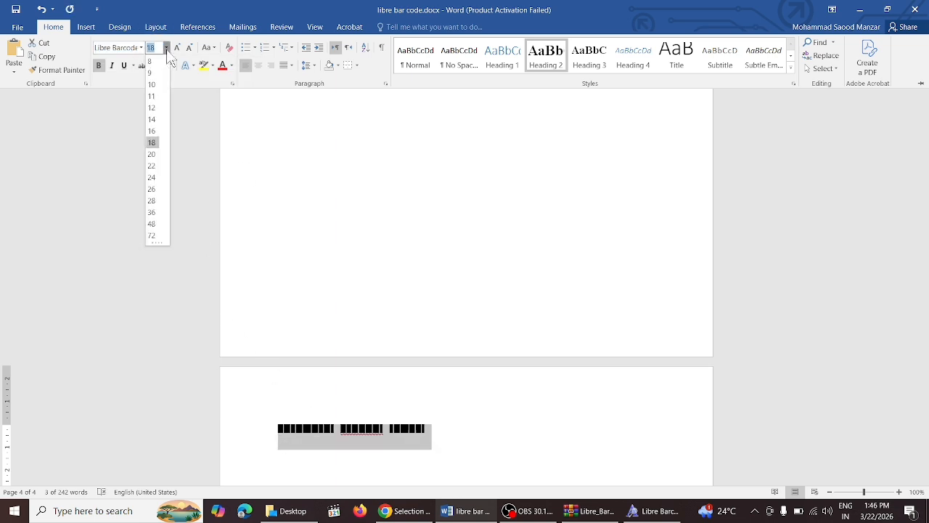
left_click(154, 178)
key("ctrl+F1")
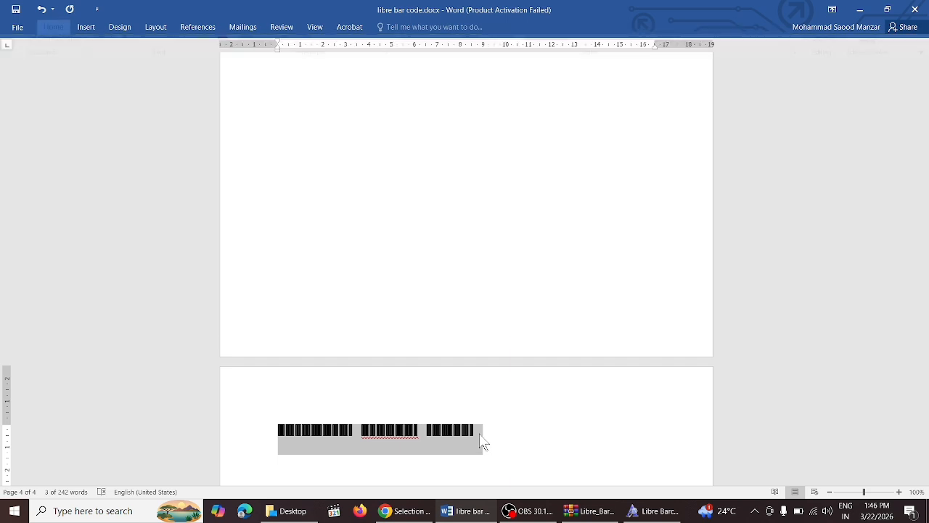
Step: Append 'asdfasdf…' barcode characters after the name, then type 'asdf' on a new line
left_click(477, 431)
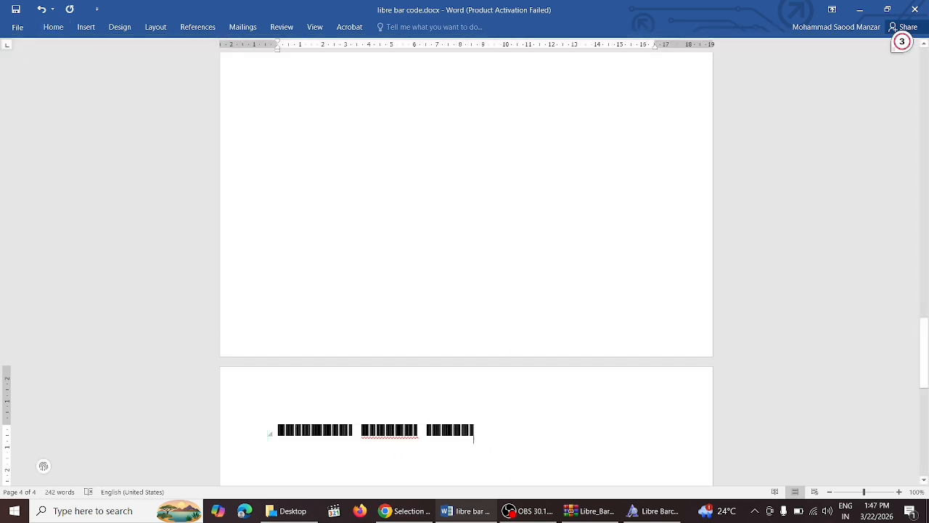
type("asdfasdfasdfasdfasd")
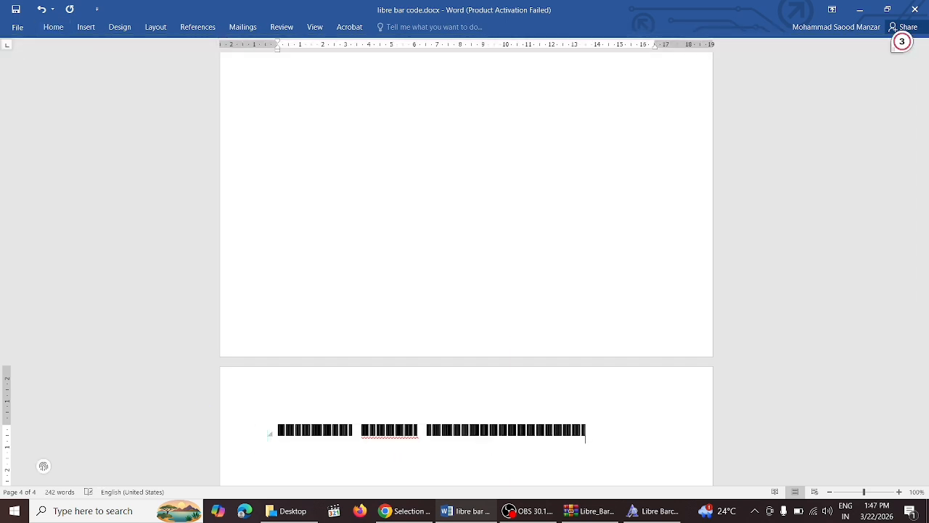
type(" asd")
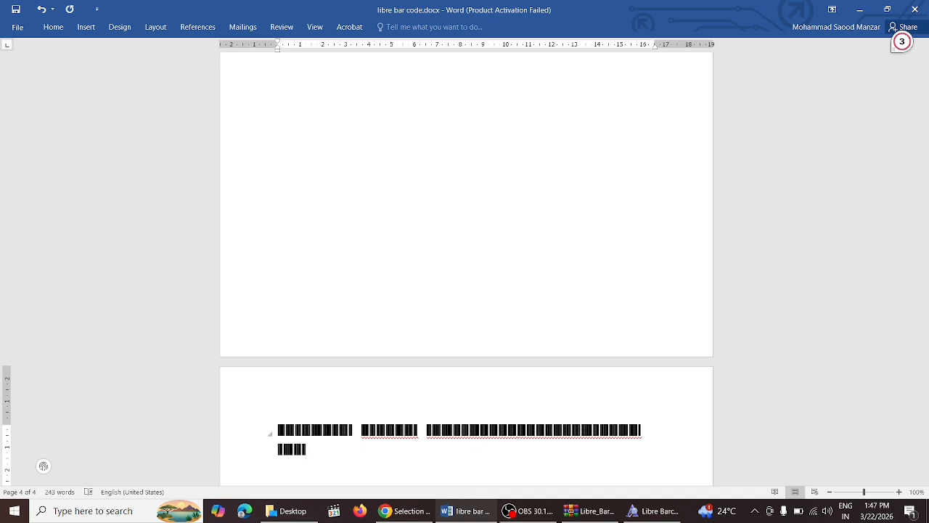
type("fasdfasdfasdfasdfasdfasdfasdfasdfasdfasdfa")
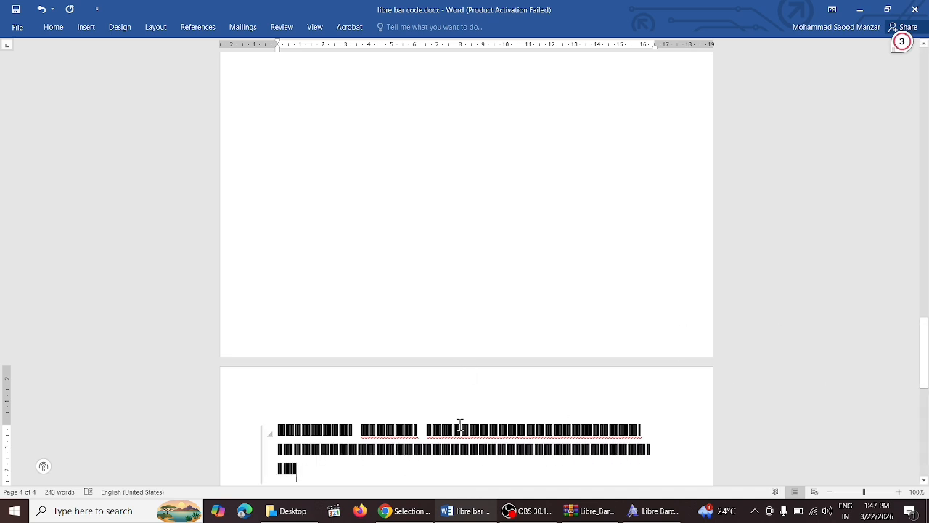
key("Return")
type("asdf")
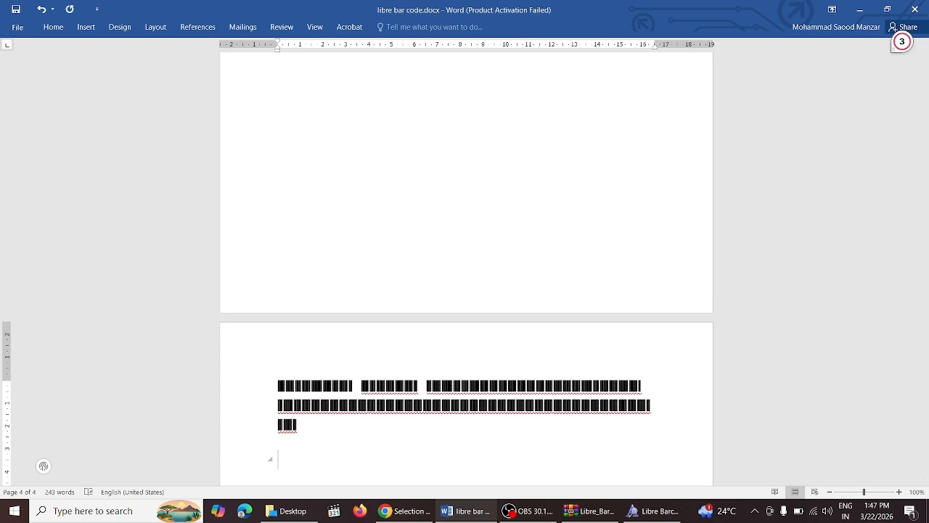
Step: Change the new line's font from Libre Barcode to 'Th', accepting the missing-font warning
left_click(51, 27)
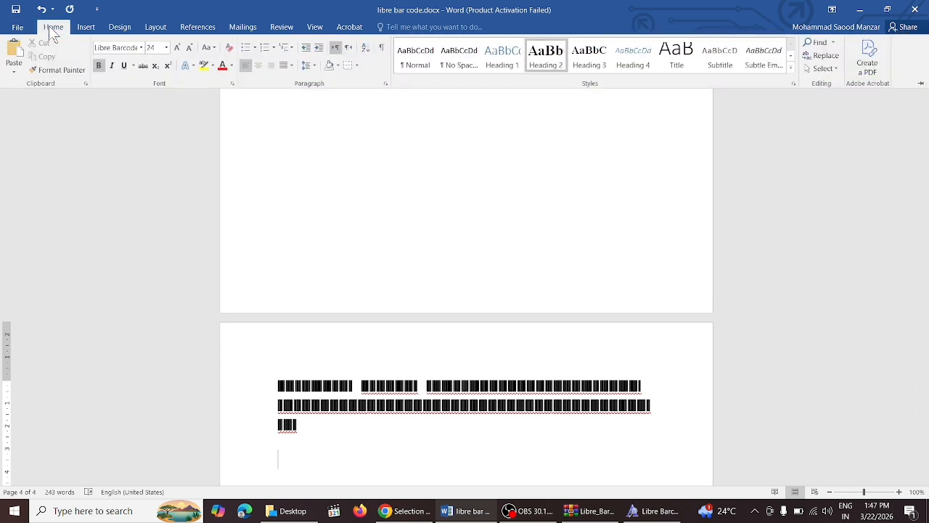
left_click(141, 47)
left_click(138, 76)
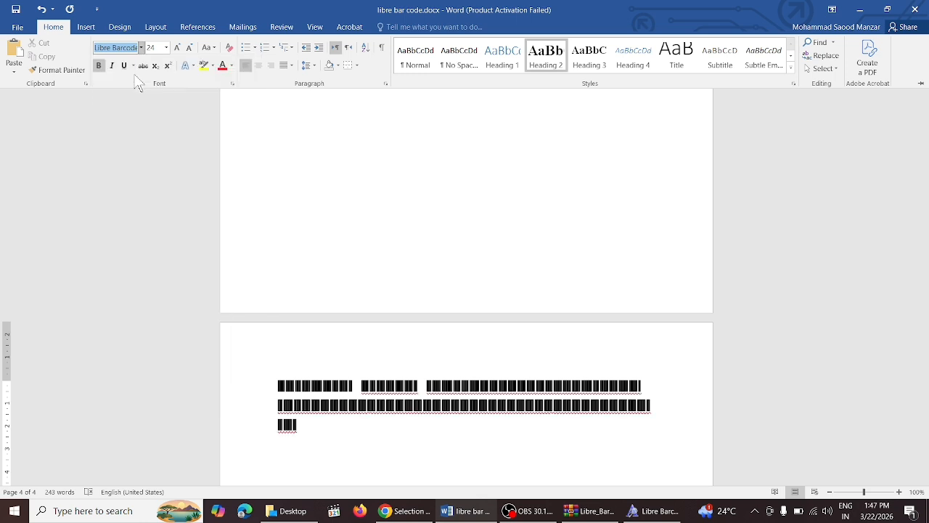
type("T")
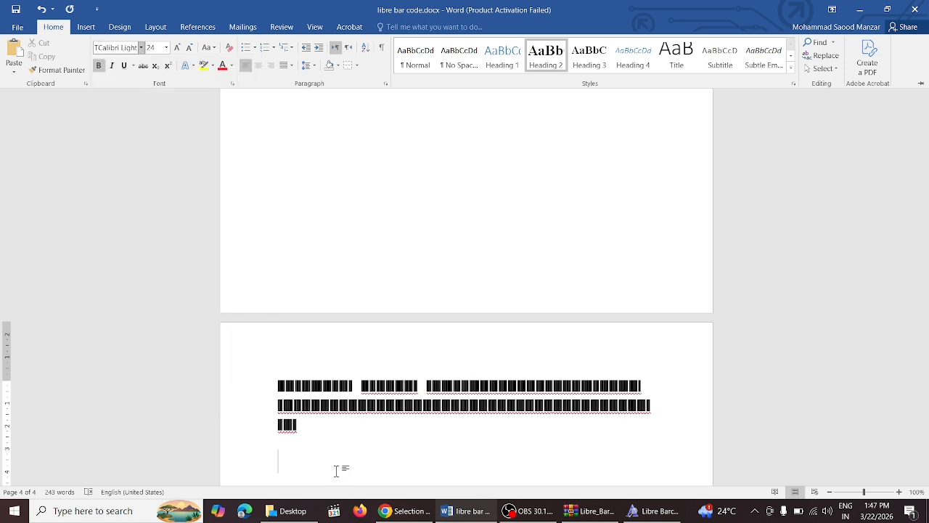
type("r")
key("Escape")
key("ctrl+shift+f")
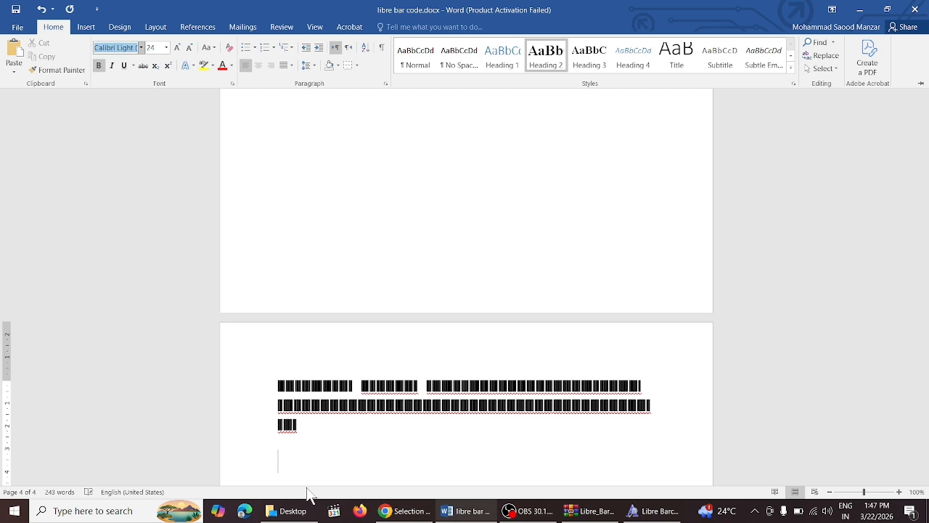
type("Th")
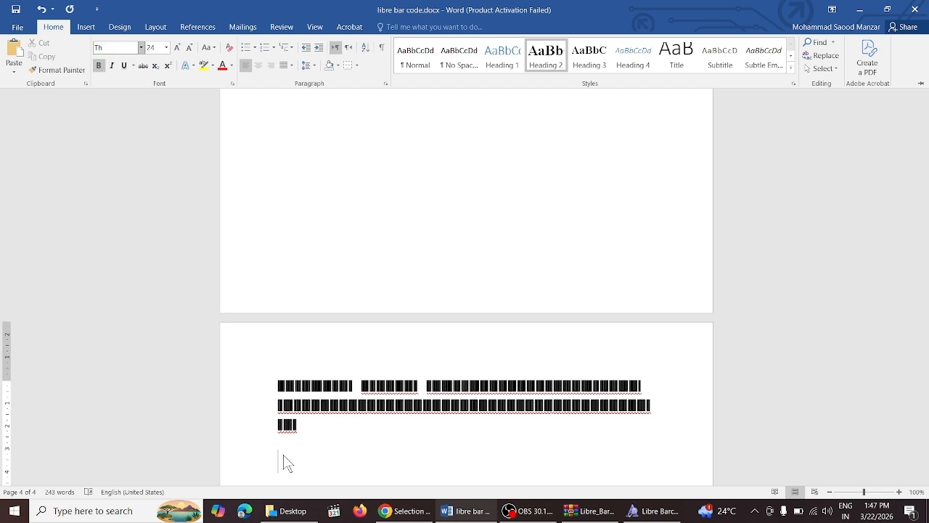
key("Return")
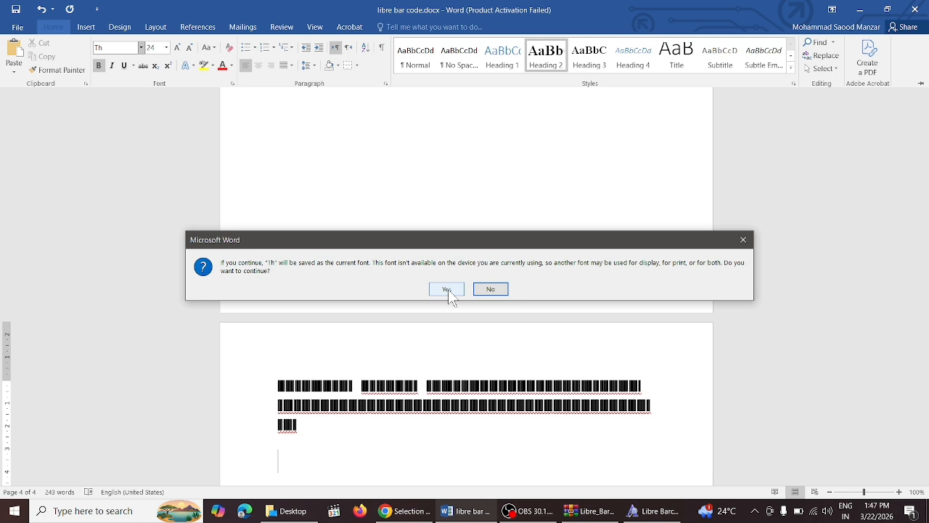
left_click(448, 289)
Step: Type the caption 'this is the way we can insert libre bar dode 39' and start a new line
type("t")
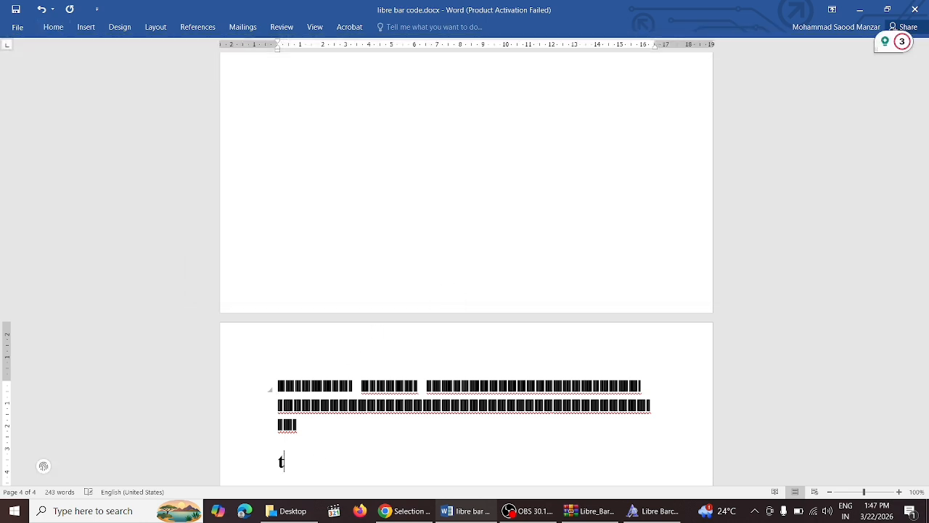
type("his is")
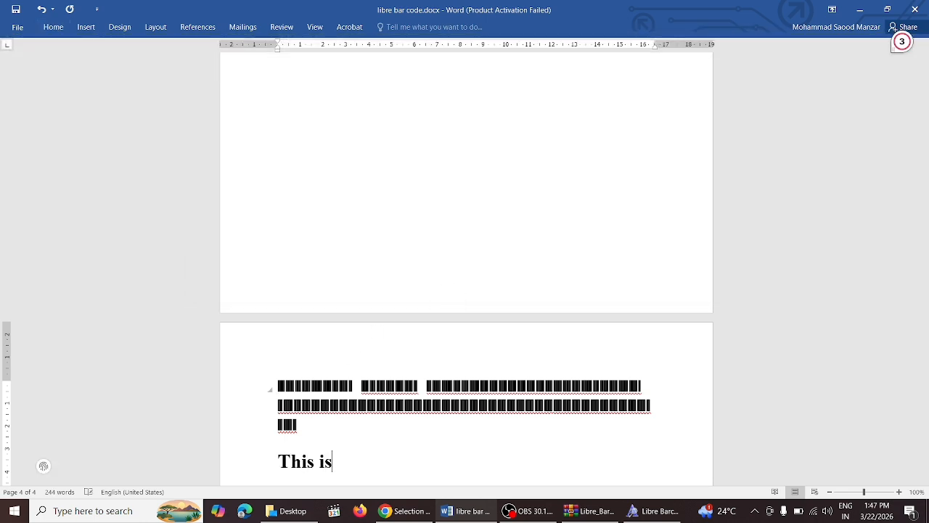
type(" the way ")
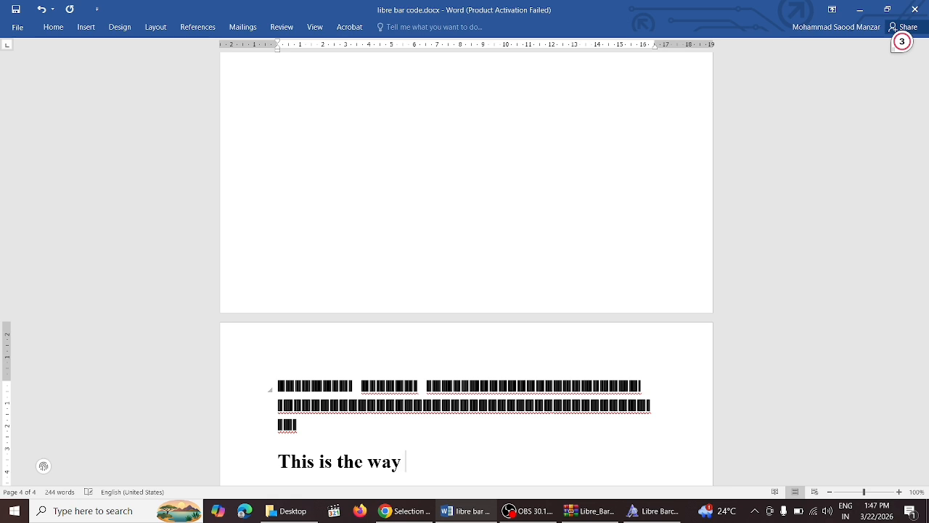
type("we can inser")
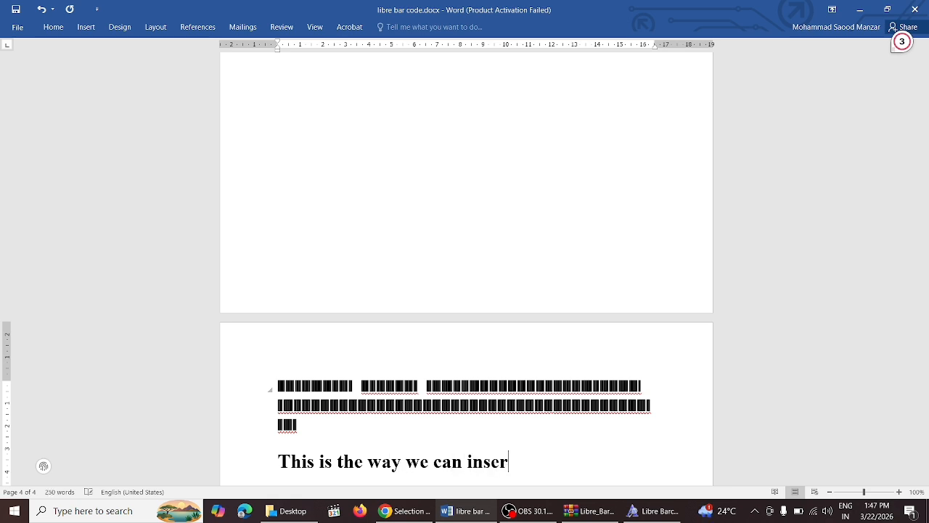
type("t libre ")
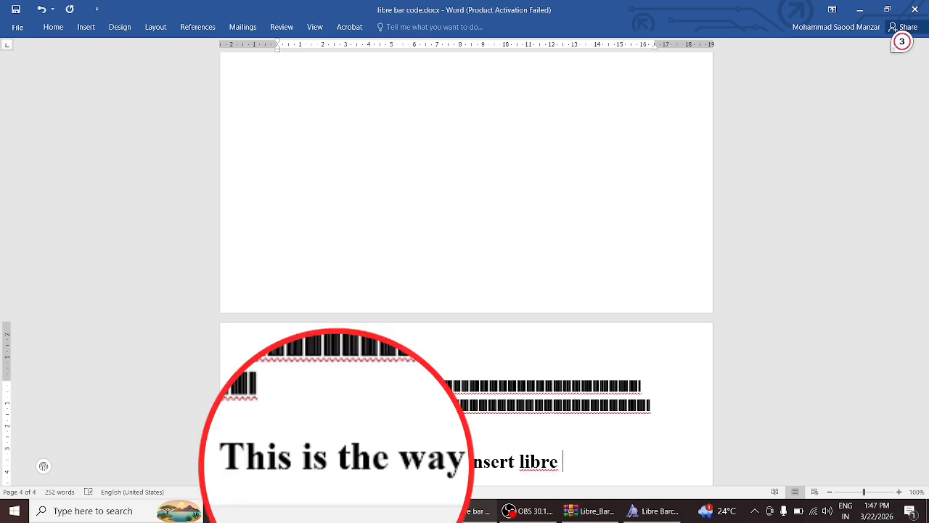
type("bar dode")
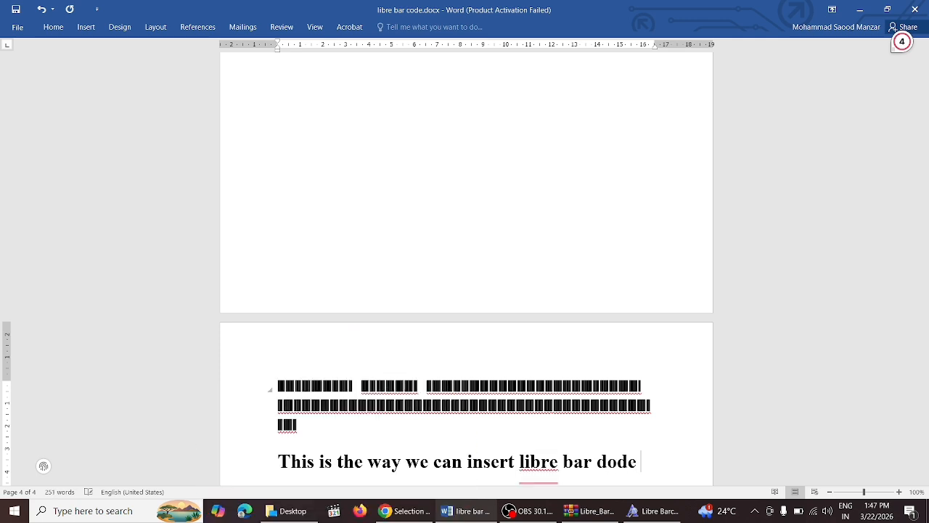
type(" 39")
key("Return")
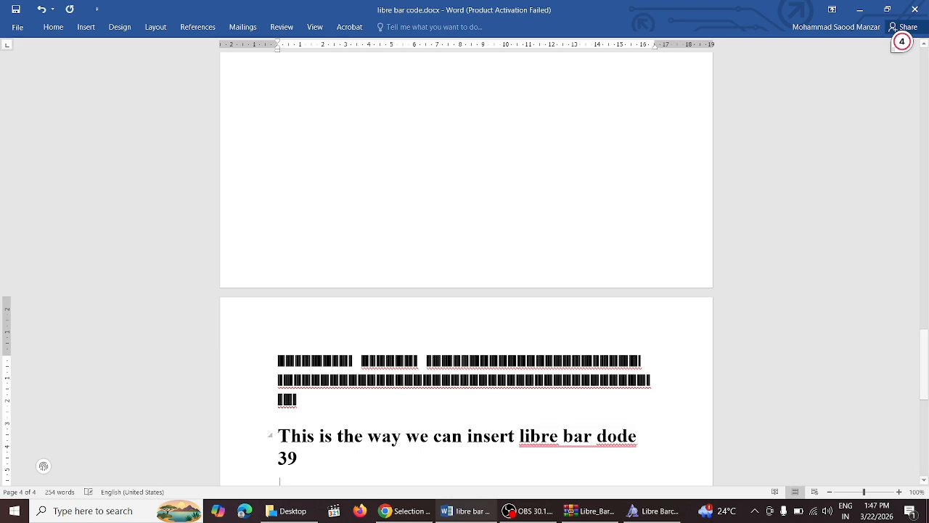